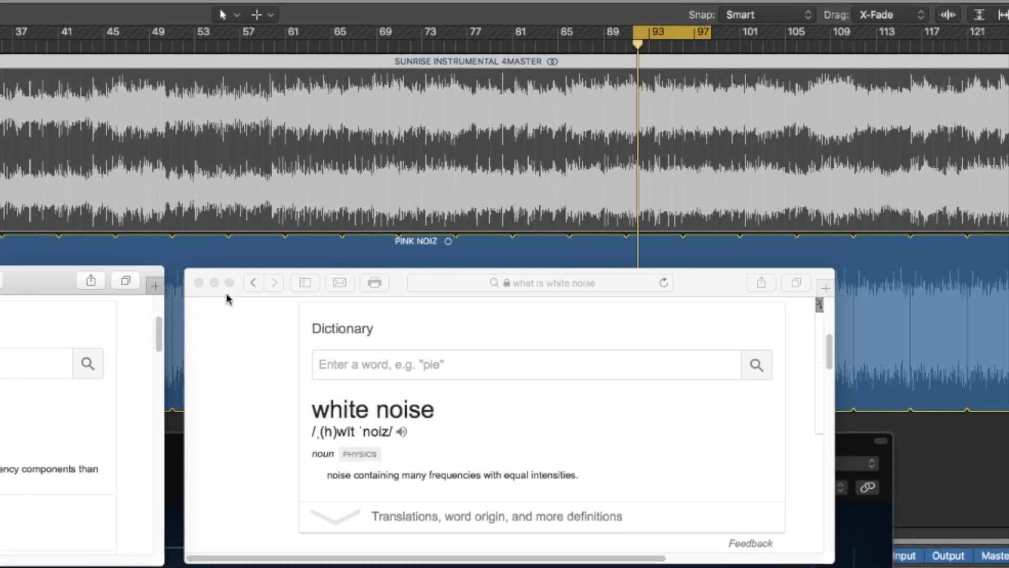
Step: Close the browser windows showing the white noise and pink noise definitions
{"action": "left_click", "coordinate": [198, 282]}
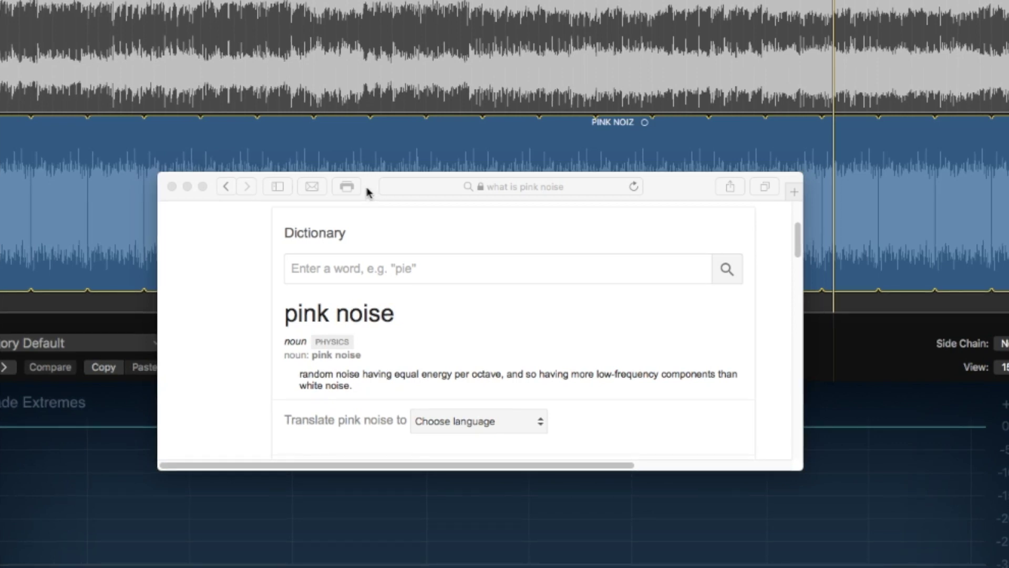
{"action": "left_click", "coordinate": [172, 186]}
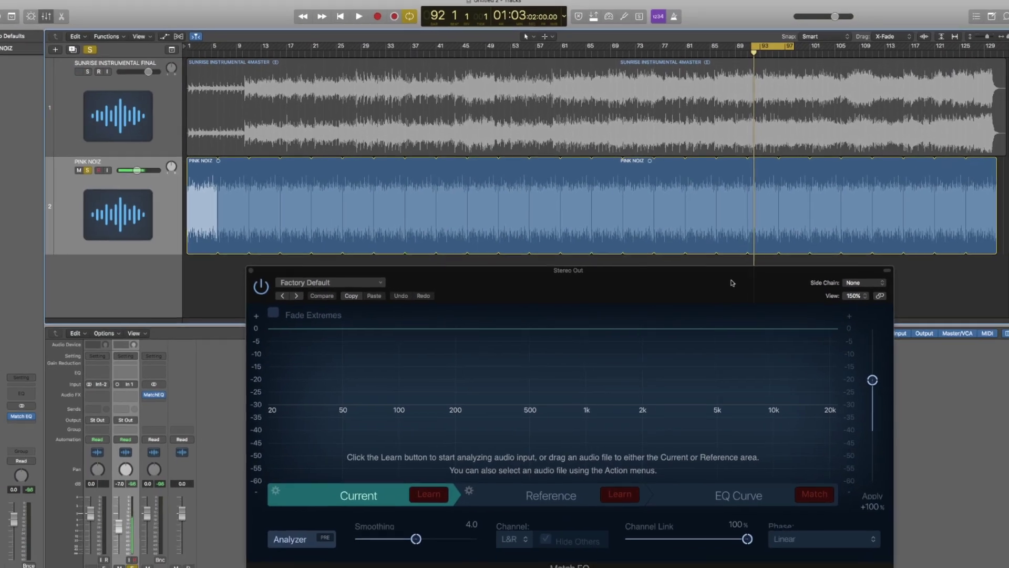
Step: Play the soloed PINK NOIZ track to examine its spectrum in the Match EQ analyzer
{"action": "key", "text": "space"}
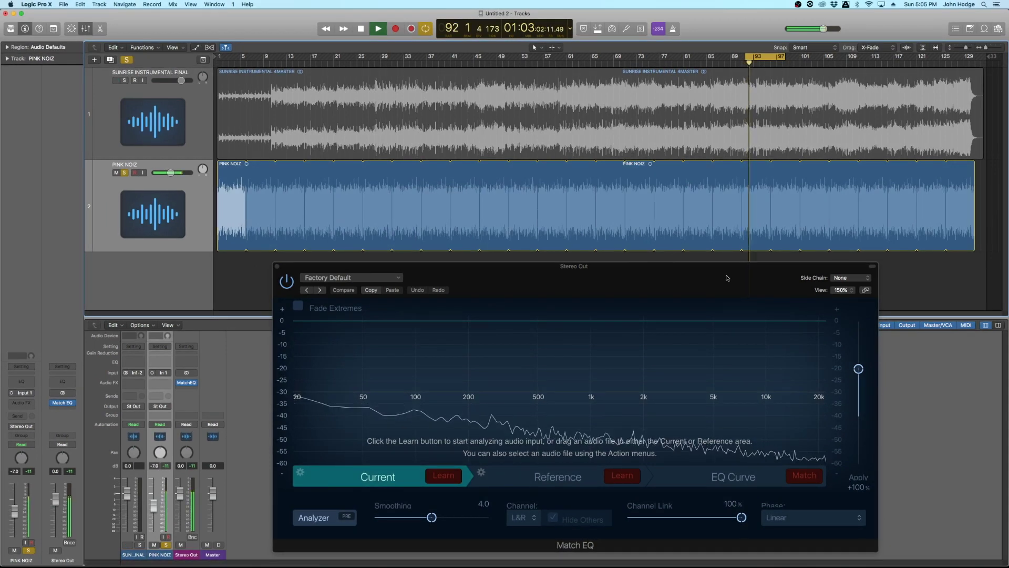
{"action": "key", "text": "space"}
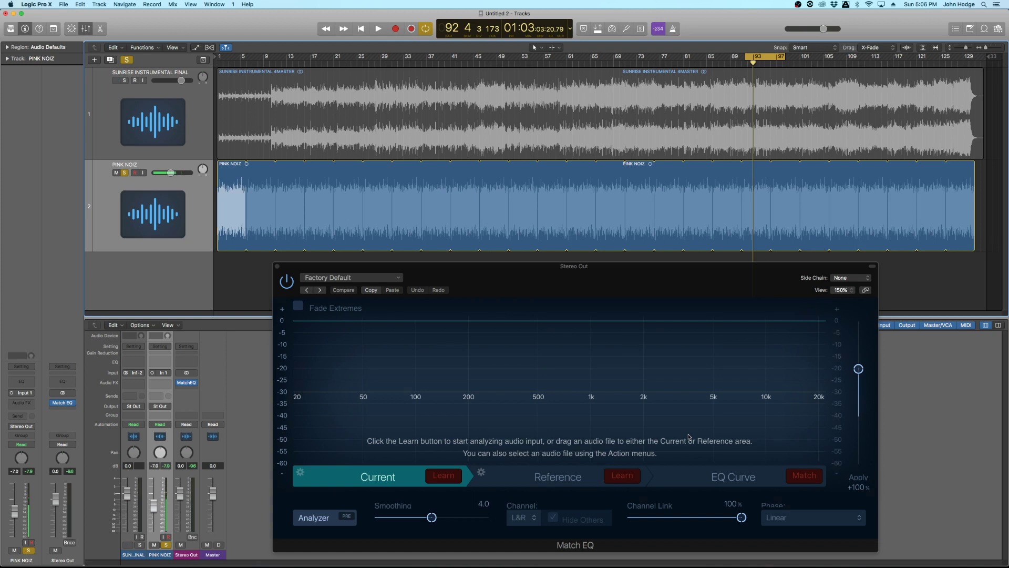
{"action": "key", "text": "space"}
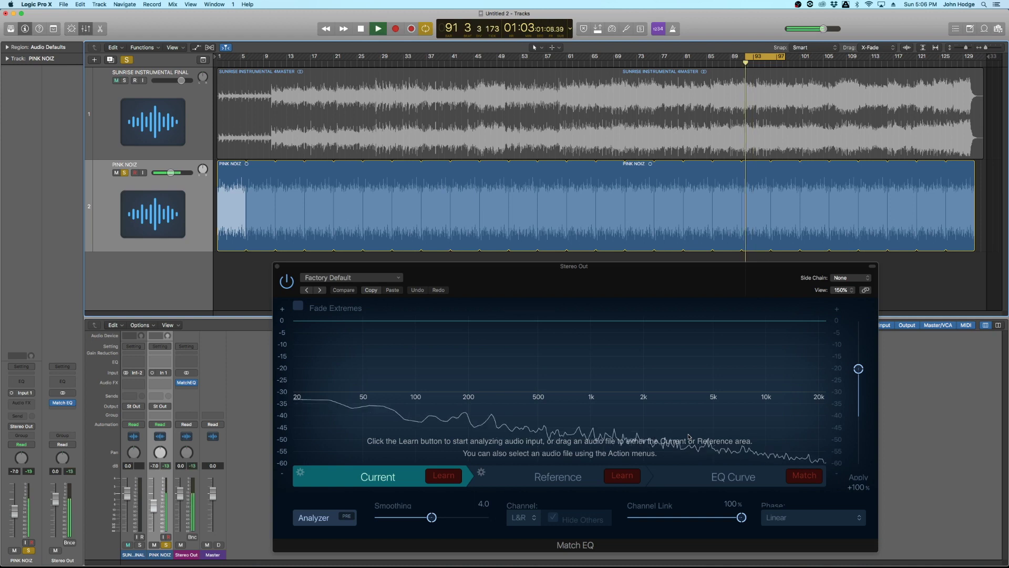
{"action": "key", "text": "space"}
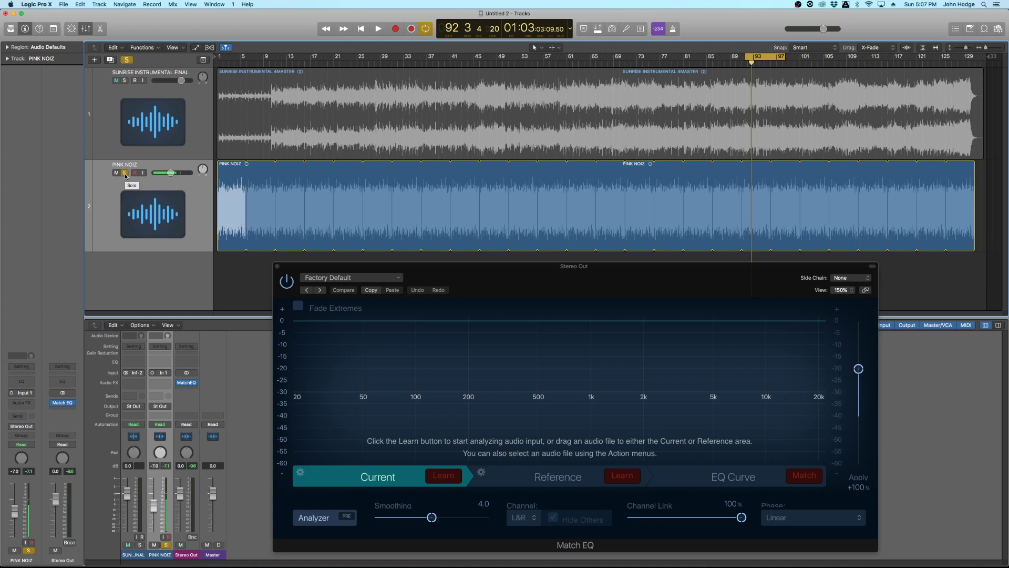
Step: Unsolo and mute the PINK NOIZ track, and audition the SUNRISE INSTRUMENTAL FINAL track through Match EQ
{"action": "left_click", "coordinate": [125, 173]}
{"action": "left_click", "coordinate": [116, 173]}
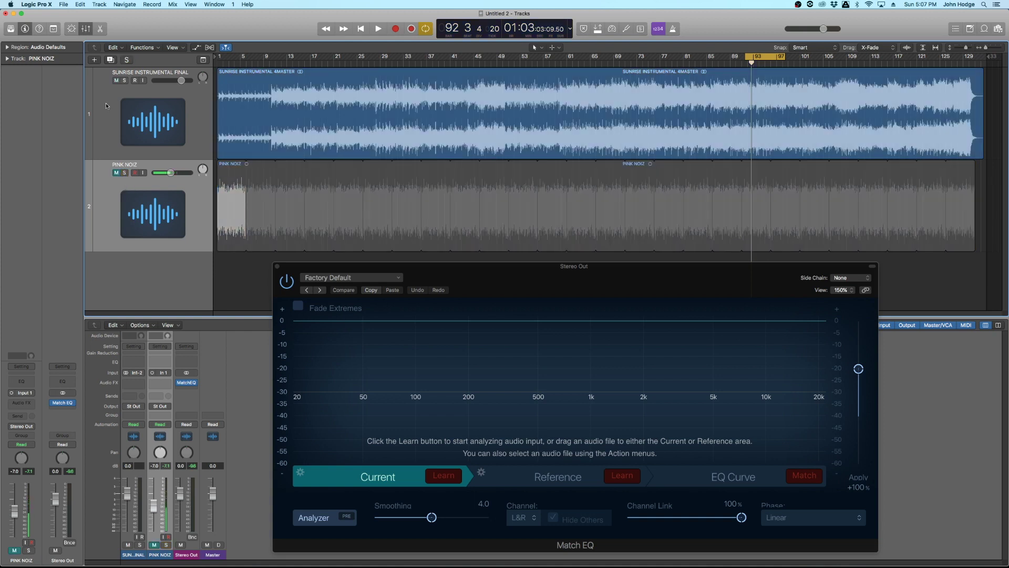
{"action": "left_click", "coordinate": [130, 87]}
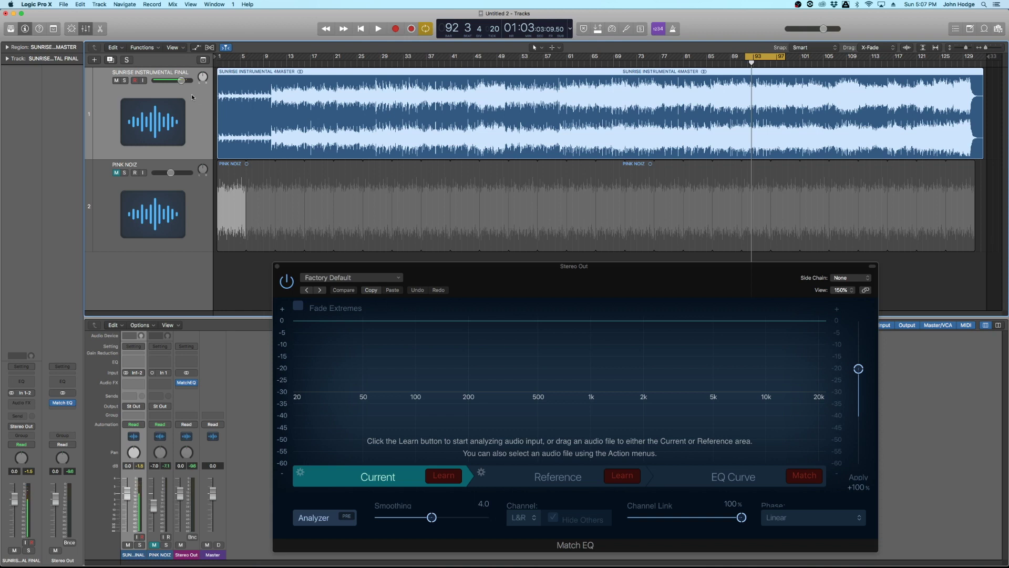
{"action": "key", "text": "space"}
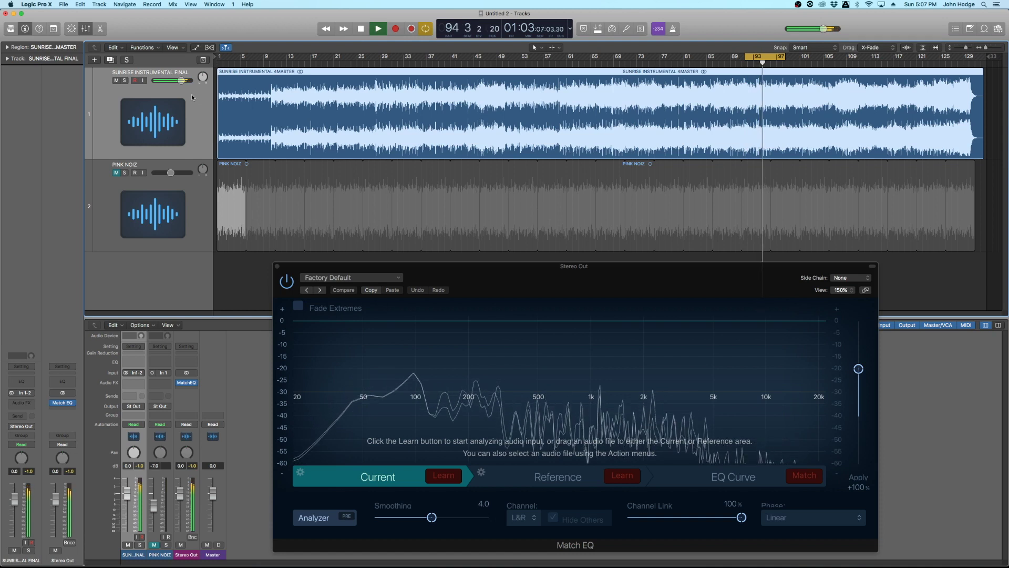
{"action": "key", "text": "space"}
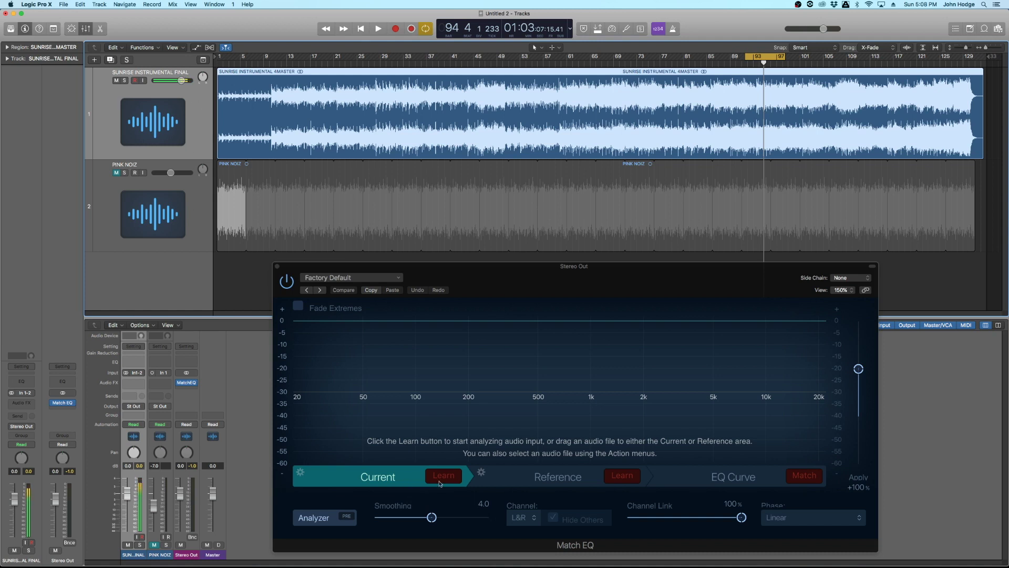
Step: Have Match EQ learn the Current spectrum from playback of the SUNRISE INSTRUMENTAL FINAL track
{"action": "left_click", "coordinate": [439, 484]}
{"action": "left_click", "coordinate": [441, 482]}
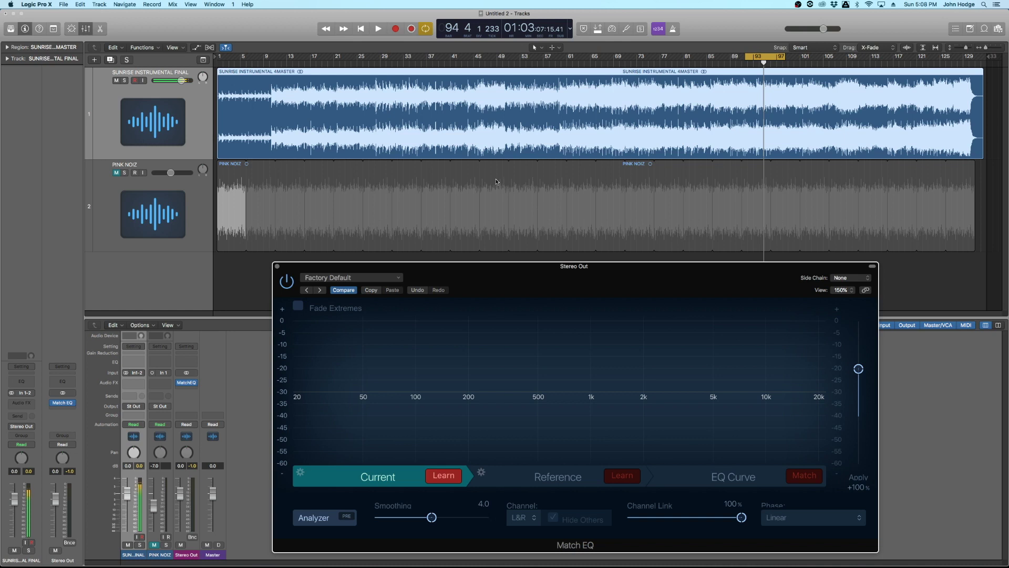
{"action": "key", "text": "space"}
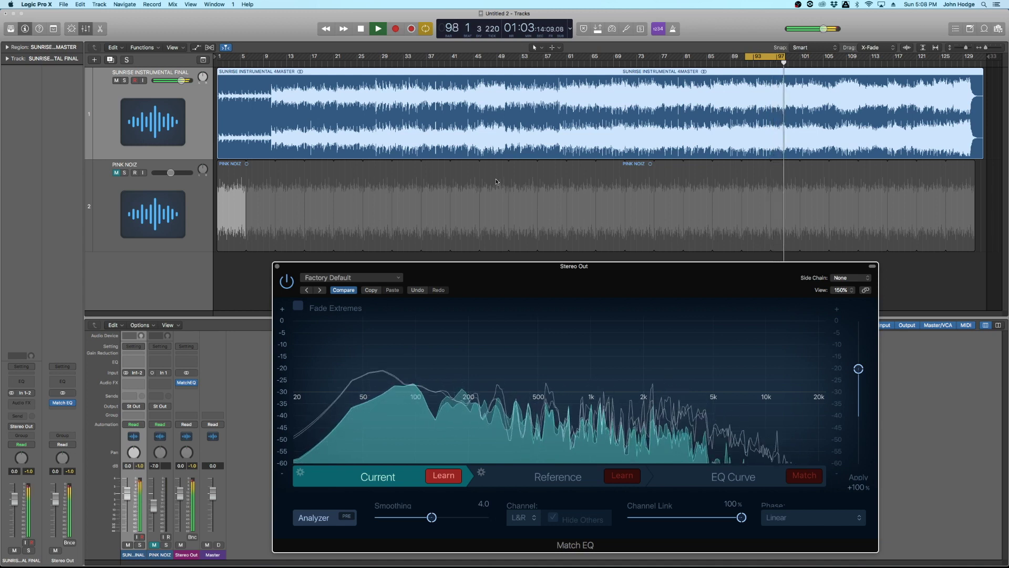
{"action": "key", "text": "space"}
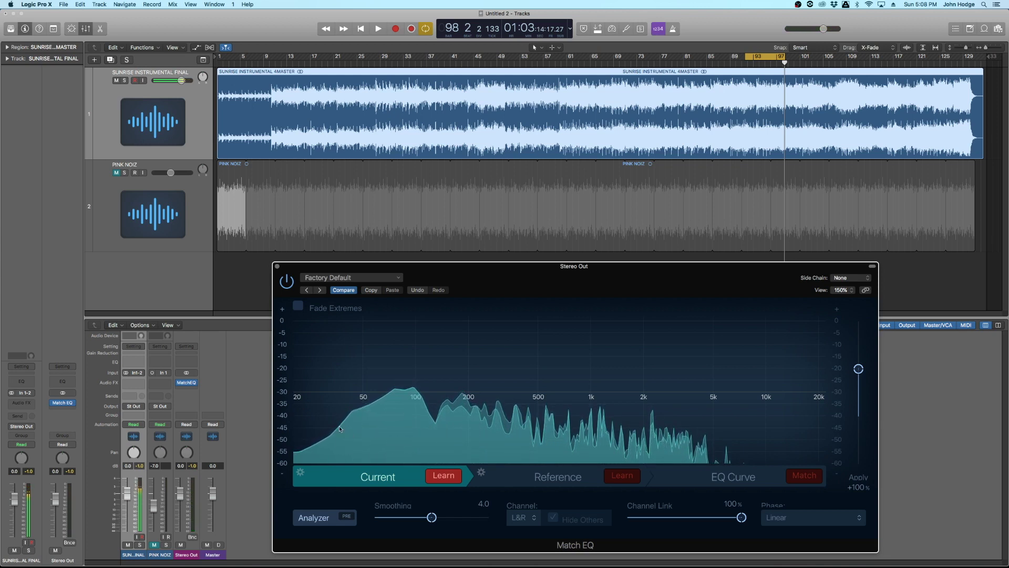
Step: Switch Match EQ to the Reference spectrum and set its side chain source to PINK NOIZ (Audio 2)
{"action": "left_click", "coordinate": [532, 479]}
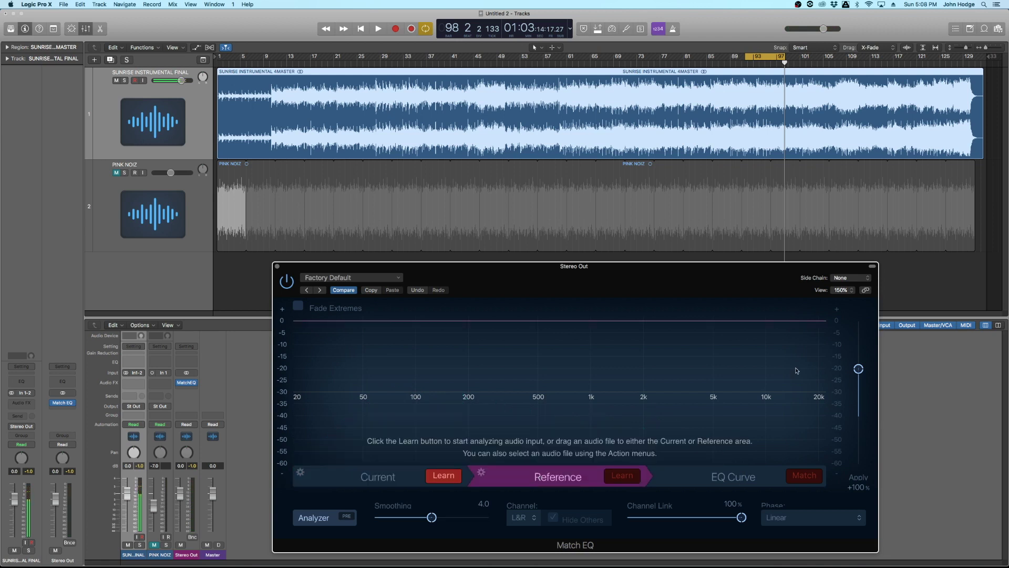
{"action": "left_click", "coordinate": [859, 278]}
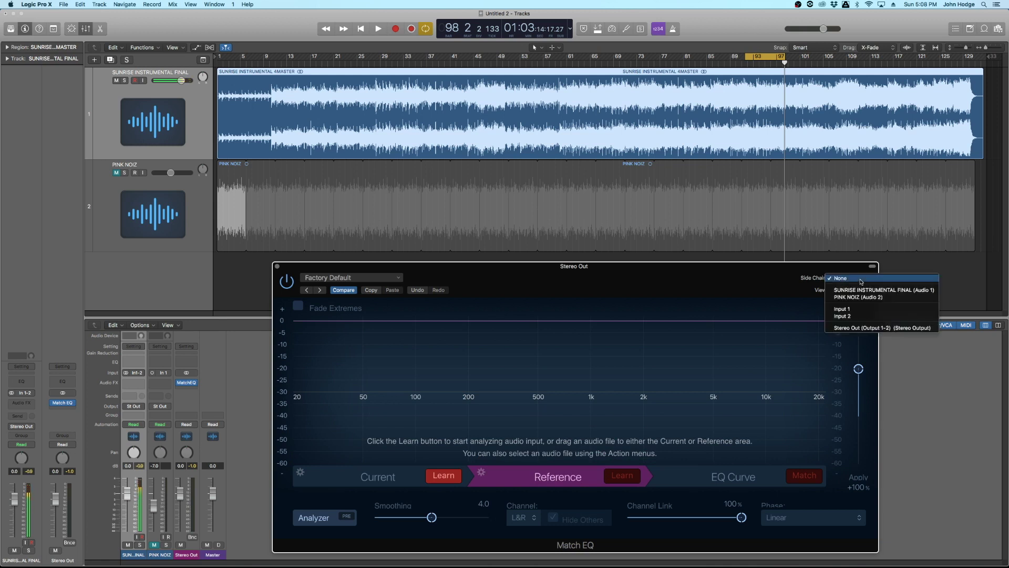
{"action": "left_click", "coordinate": [858, 297]}
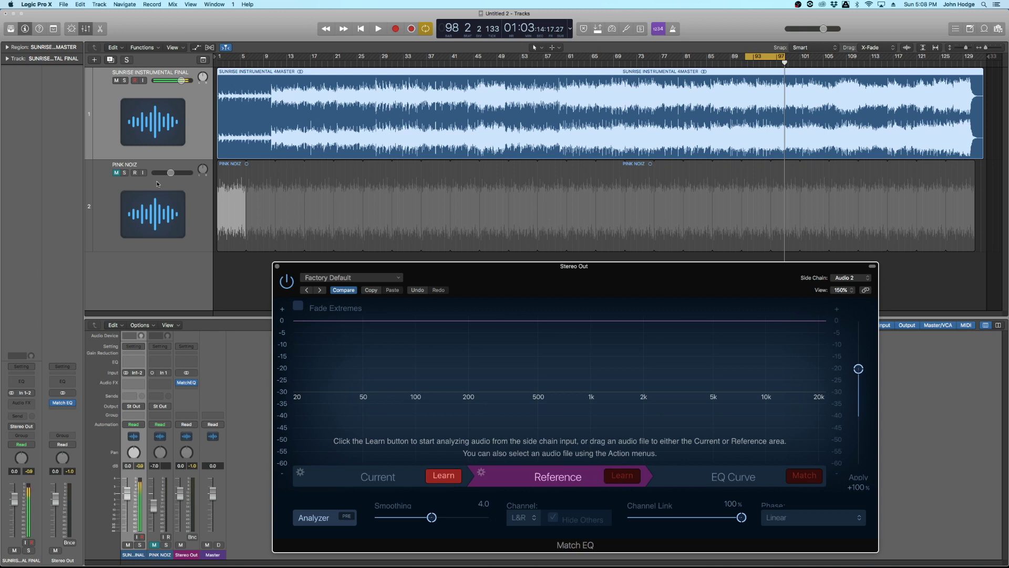
Step: Unmute and solo the PINK NOIZ track and learn the Reference spectrum from its playback
{"action": "left_click", "coordinate": [117, 172]}
{"action": "left_click", "coordinate": [124, 173]}
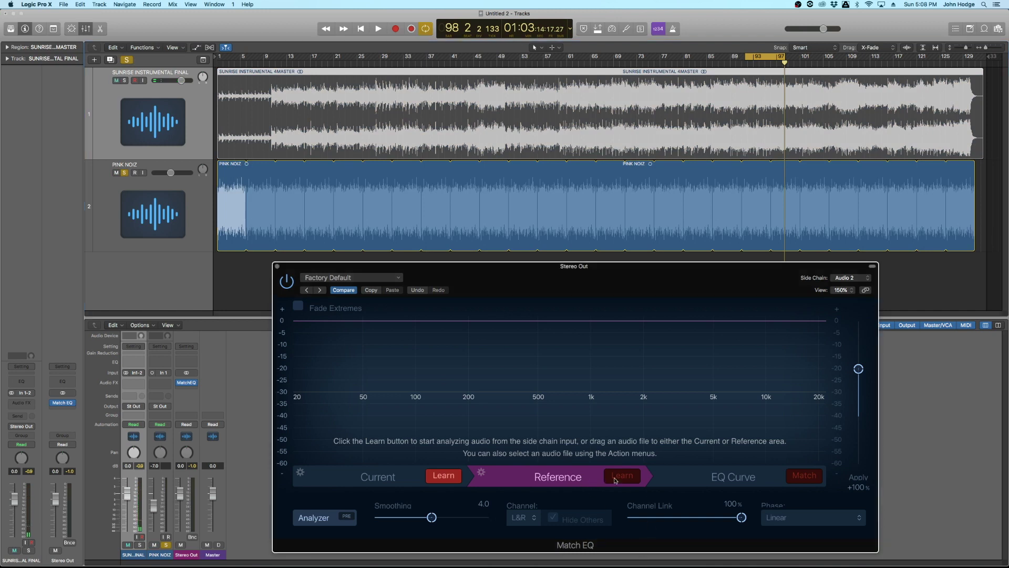
{"action": "left_click", "coordinate": [616, 476]}
{"action": "key", "text": "space"}
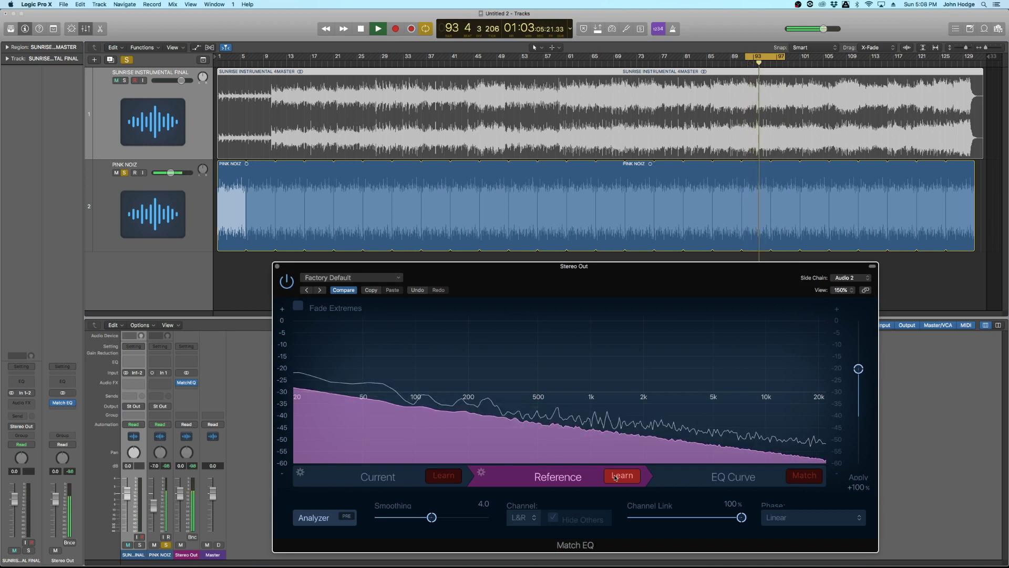
{"action": "key", "text": "space"}
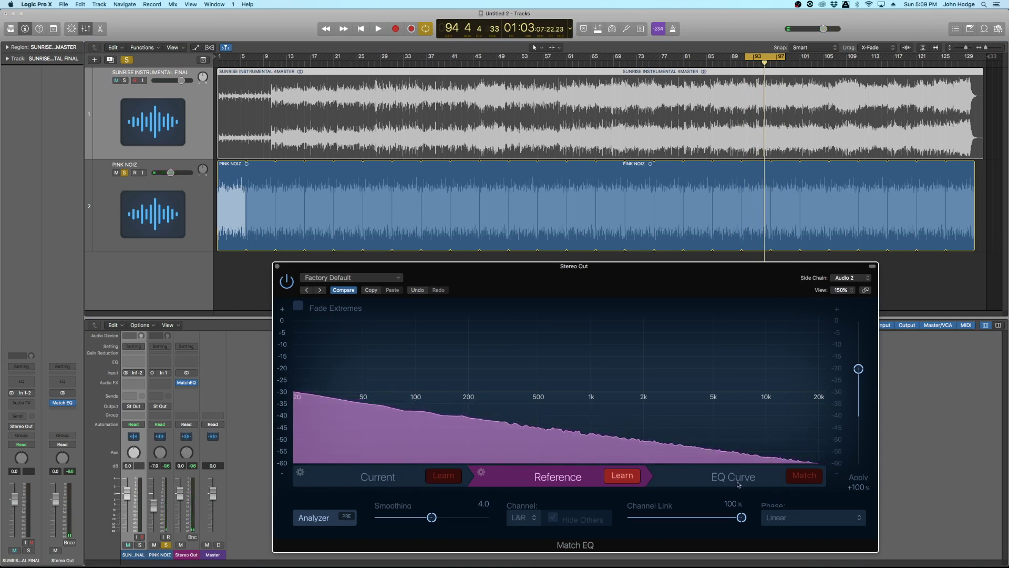
Step: Generate the EQ curve matching Current to Reference, and clear the solo and mute the PINK NOIZ track
{"action": "left_click", "coordinate": [814, 480]}
{"action": "left_click", "coordinate": [816, 479]}
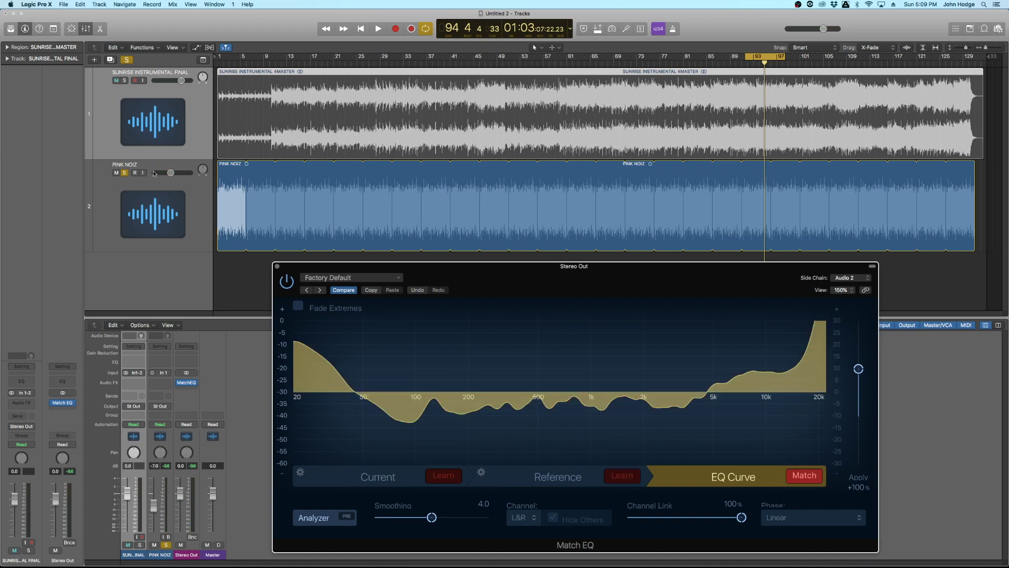
{"action": "left_click", "coordinate": [127, 59]}
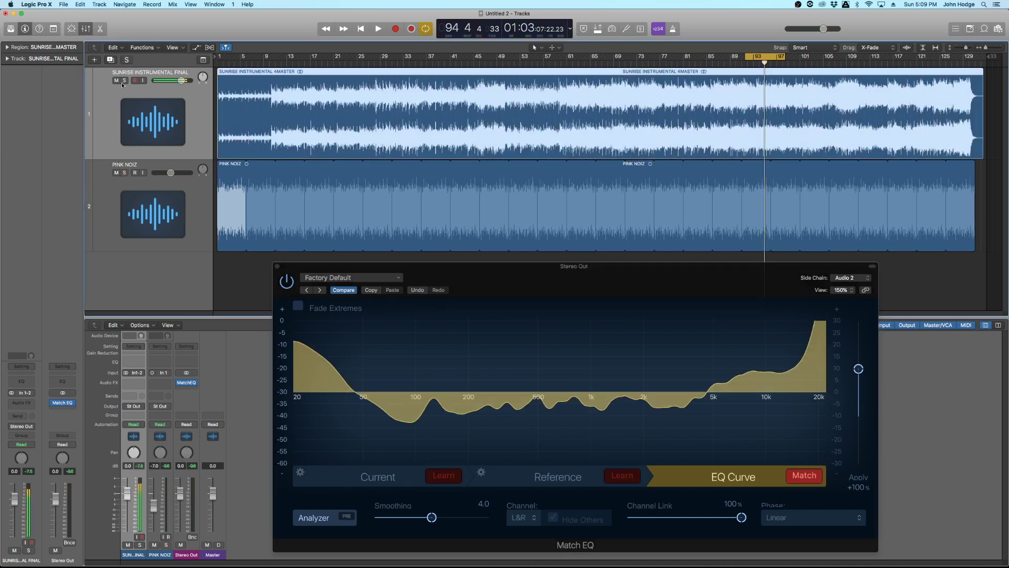
{"action": "left_click", "coordinate": [116, 172]}
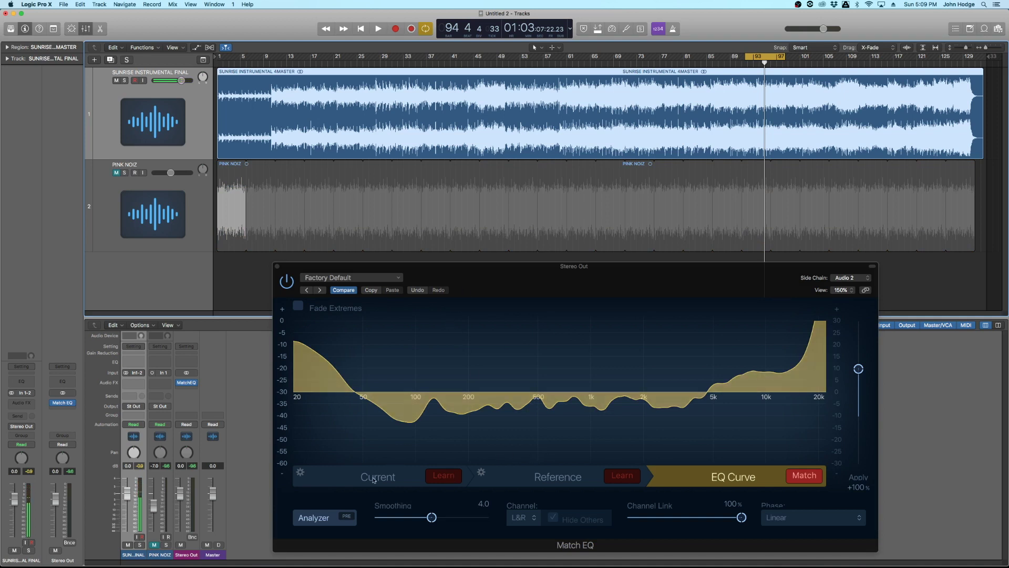
Step: Compare the learned Current and Reference spectra with the resulting EQ curve in Match EQ
{"action": "left_click", "coordinate": [391, 480]}
{"action": "left_click", "coordinate": [391, 479]}
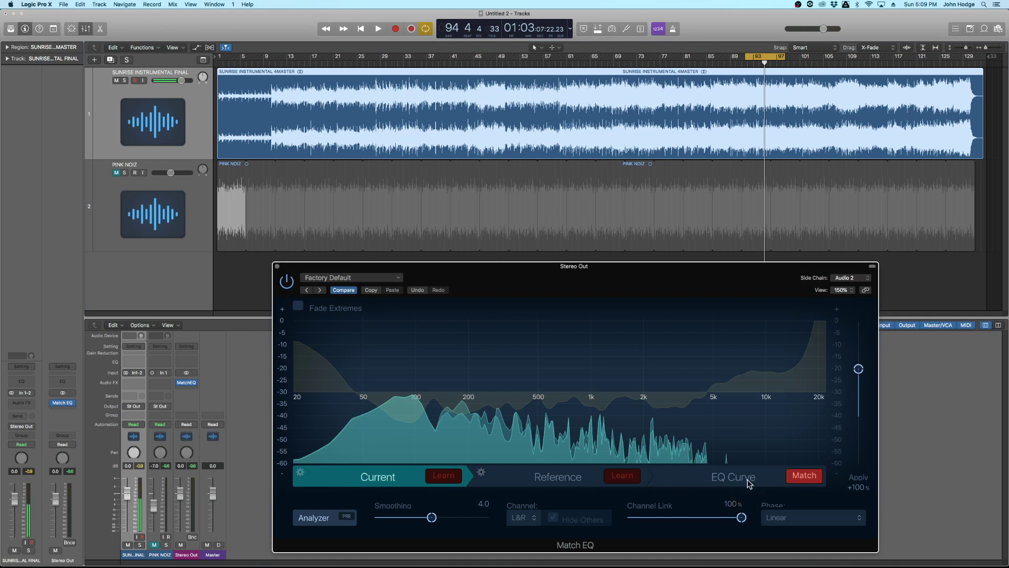
{"action": "left_click", "coordinate": [560, 479]}
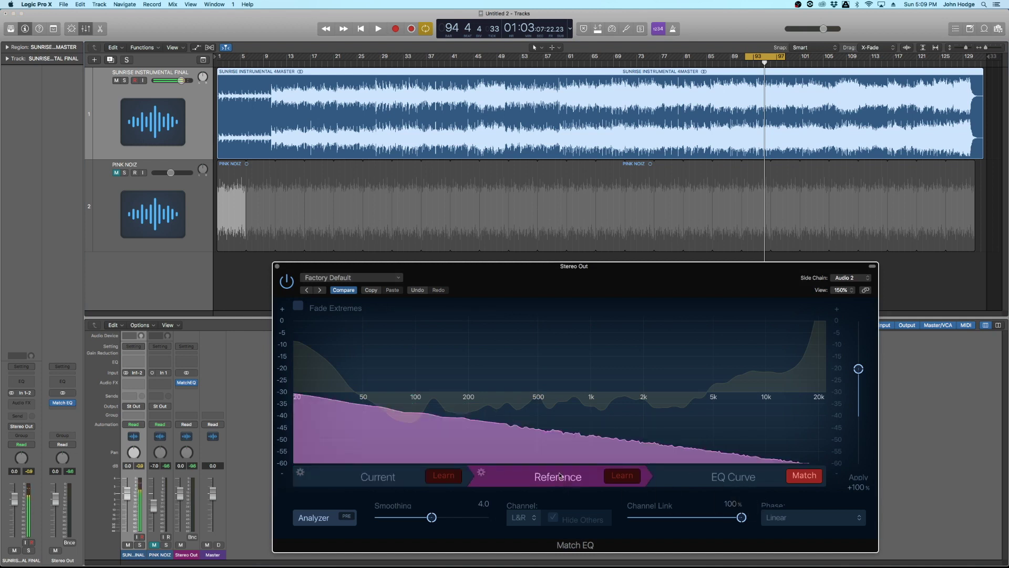
{"action": "left_click", "coordinate": [698, 479]}
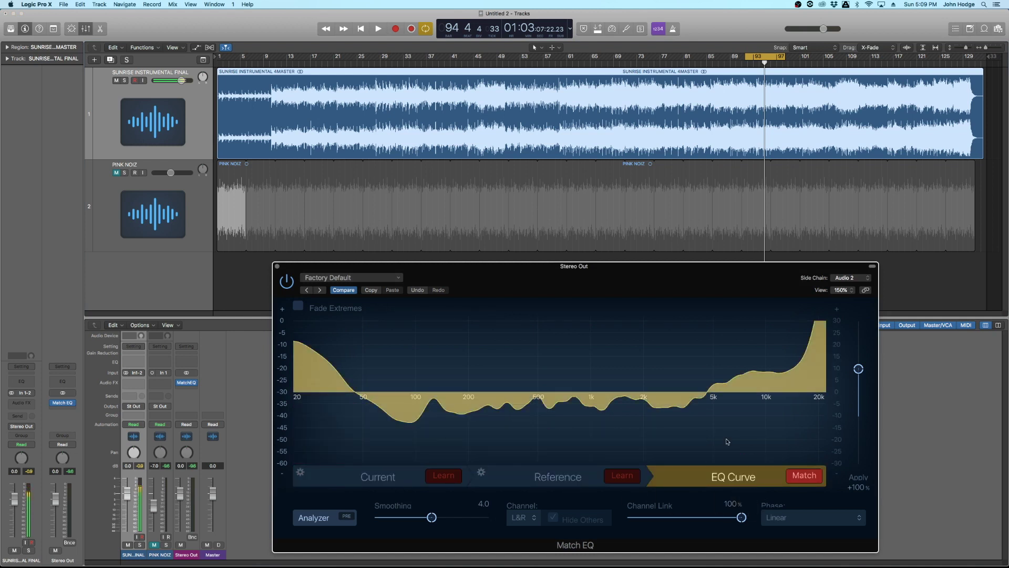
{"action": "left_click", "coordinate": [386, 479]}
{"action": "left_click", "coordinate": [743, 479]}
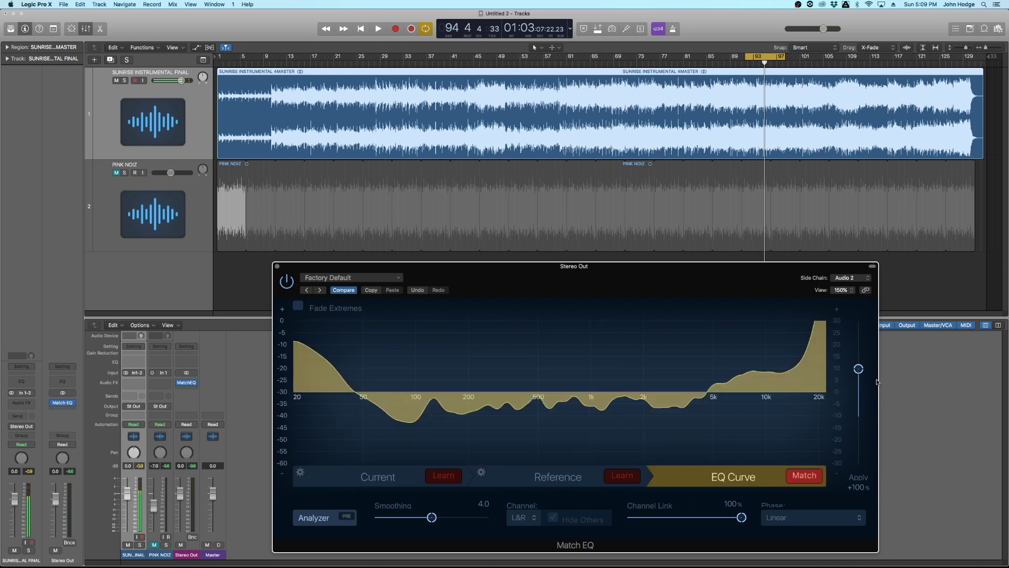
Step: Play the SUNRISE INSTRUMENTAL FINAL track to hear the matched EQ curve at full strength
{"action": "key", "text": "space"}
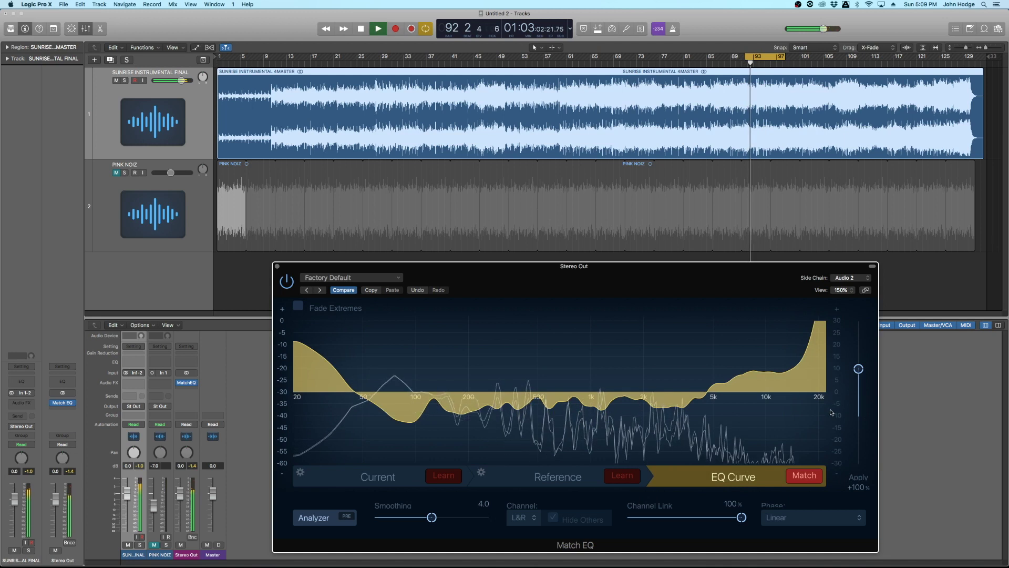
{"action": "key", "text": "space"}
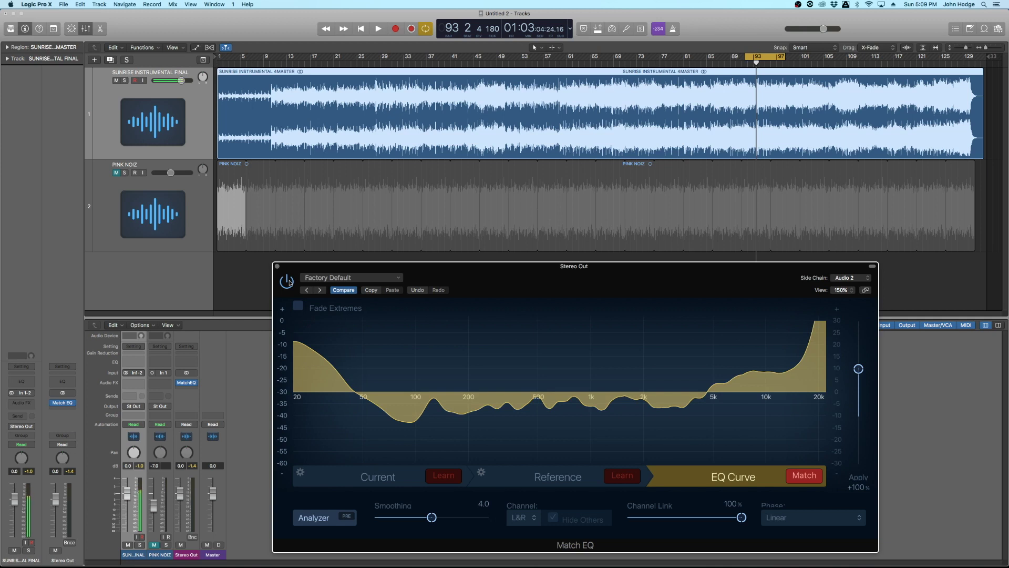
{"action": "key", "text": "space"}
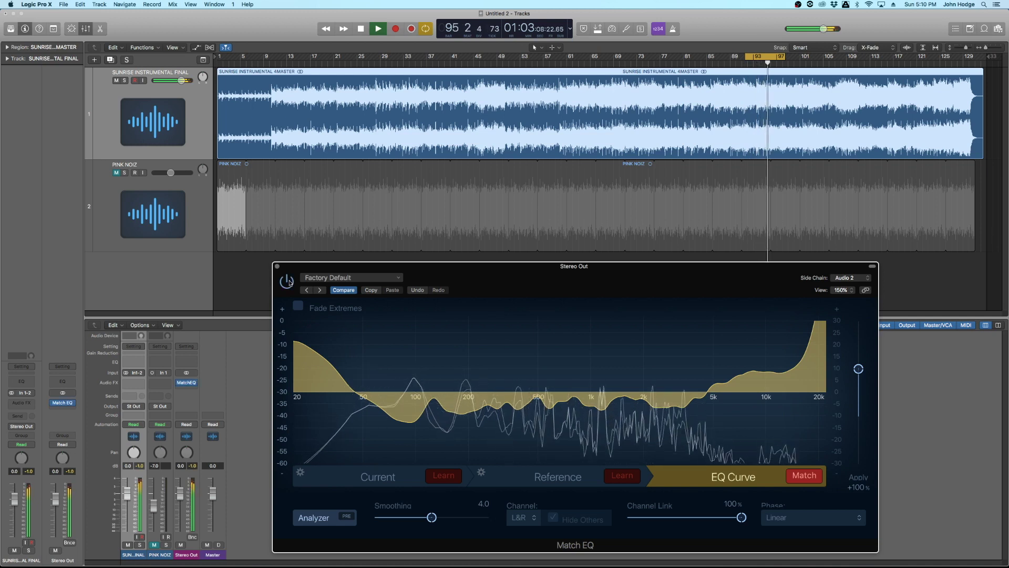
{"action": "key", "text": "space"}
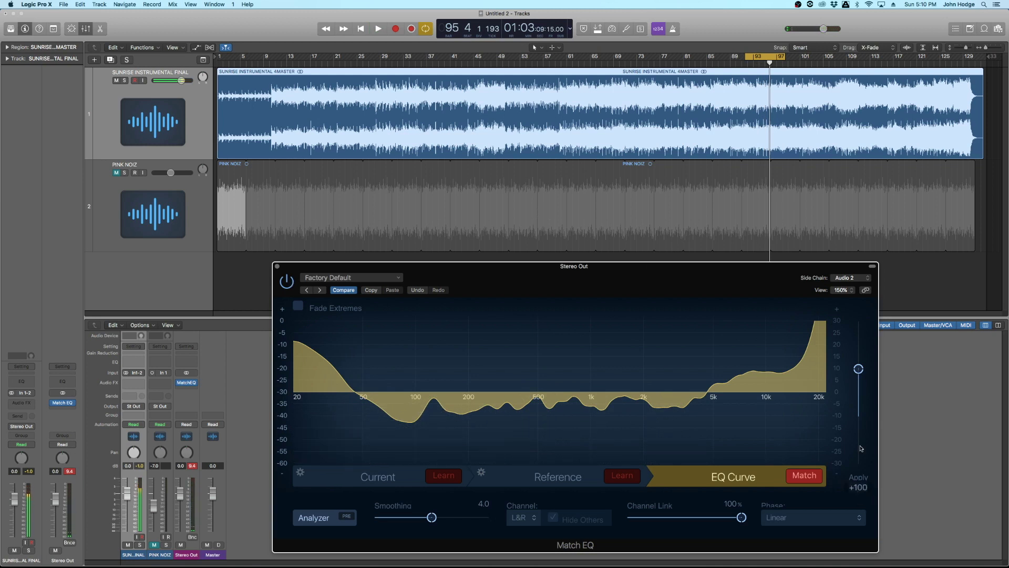
Step: Reset the Match EQ Apply amount to 0%, try 28% and 57% during playback, and settle on 20%
{"action": "left_click_drag", "start_coordinate": [859, 368], "coordinate": [859, 416]}
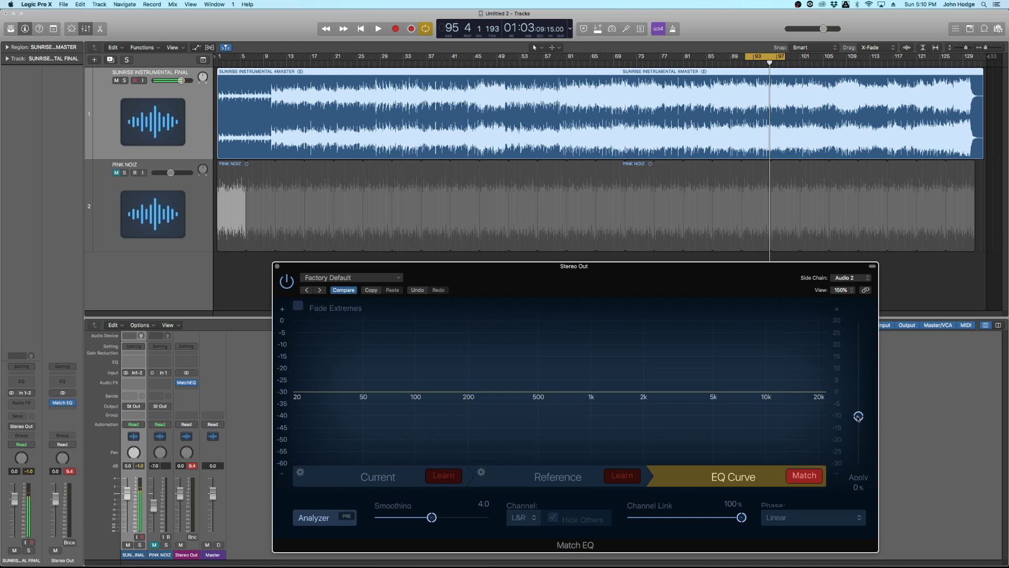
{"action": "key", "text": "space"}
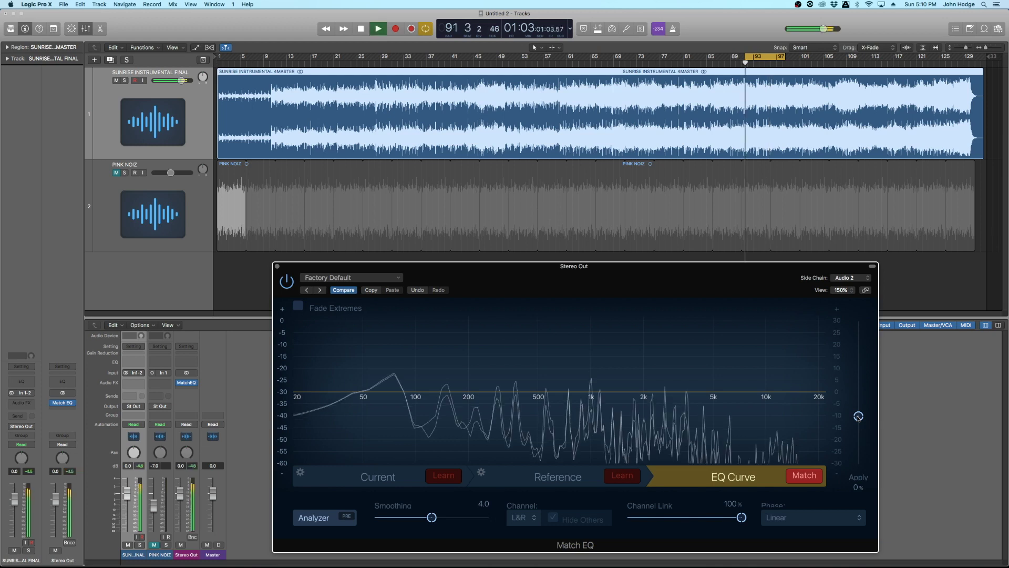
{"action": "left_click_drag", "start_coordinate": [858, 417], "coordinate": [858, 404]}
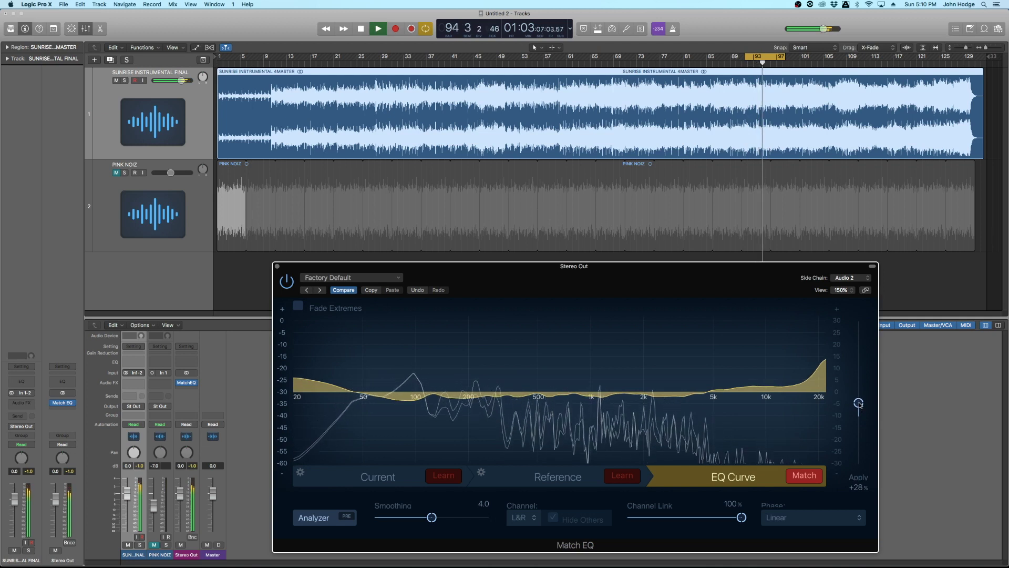
{"action": "left_click_drag", "start_coordinate": [858, 403], "coordinate": [858, 389]}
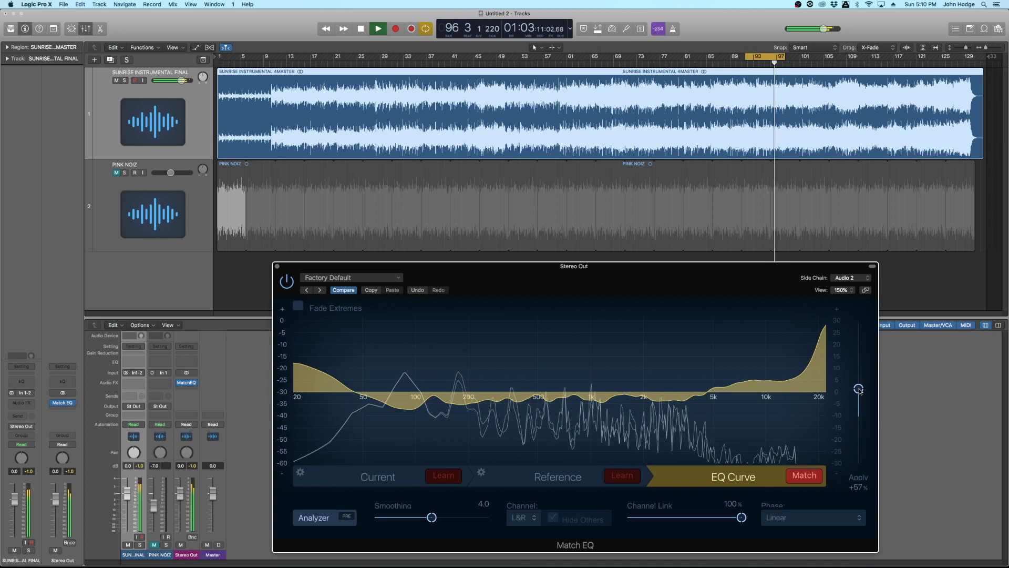
{"action": "mouse_move", "coordinate": [858, 389]}
{"action": "left_mouse_down"}
{"action": "mouse_move", "coordinate": [859, 415]}
{"action": "mouse_move", "coordinate": [858, 406]}
{"action": "left_mouse_up"}
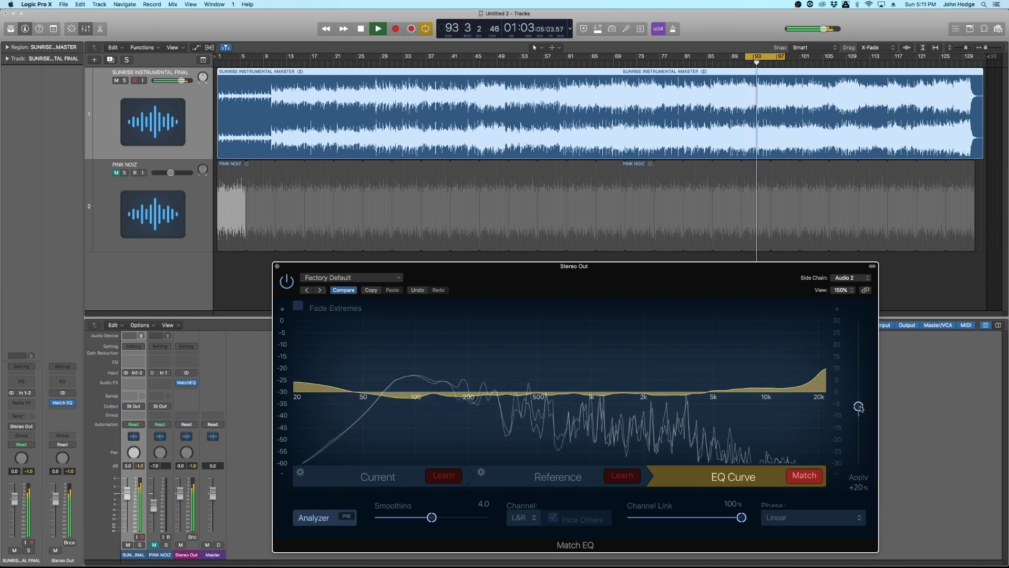
Step: Stop playback, set the Match EQ Apply amount to 22%, and replay the track while toggling the plug-in's bypass to compare the sound
{"action": "key", "text": "space"}
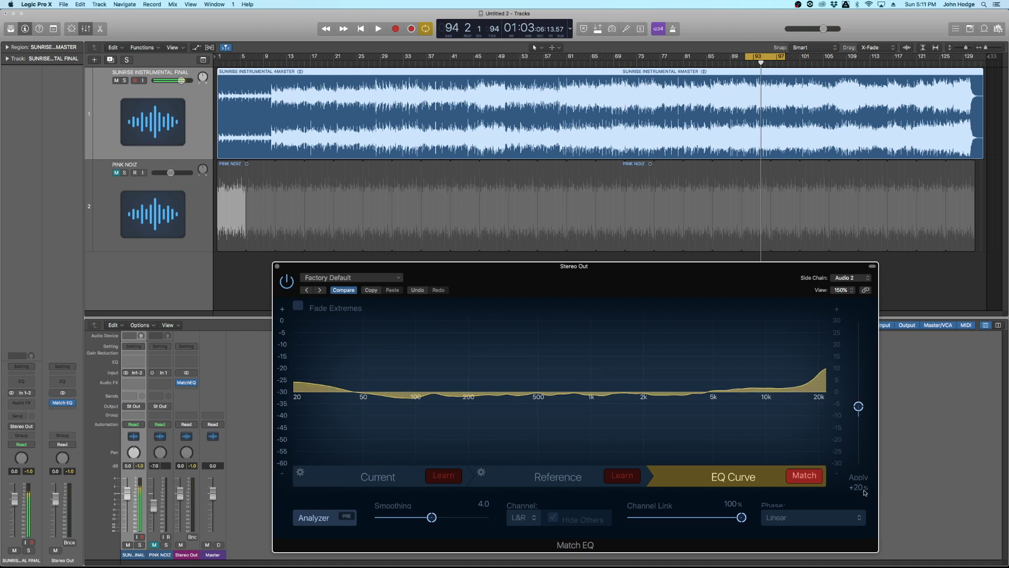
{"action": "left_click_drag", "start_coordinate": [860, 408], "coordinate": [851, 424]}
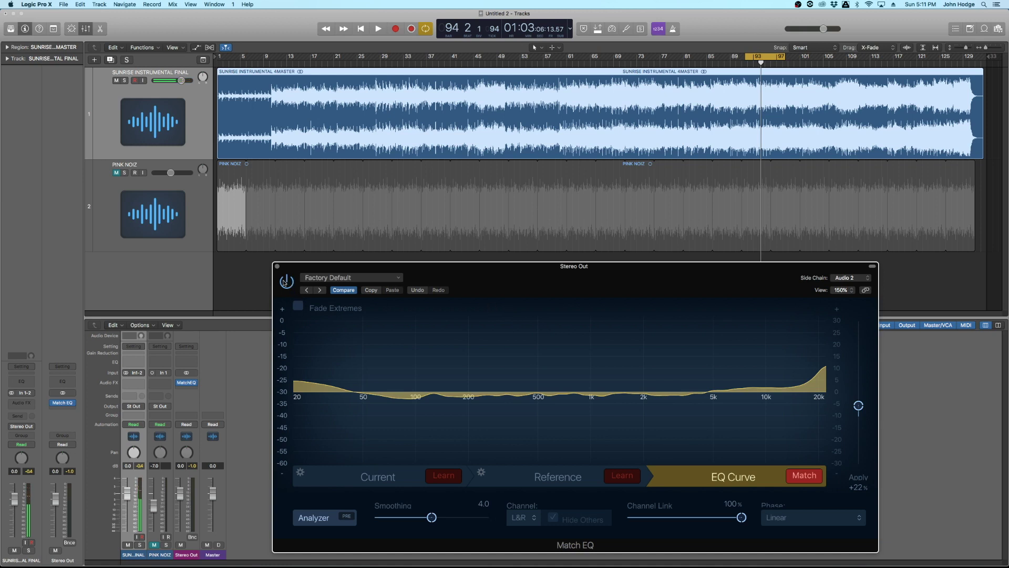
{"action": "key", "text": "space"}
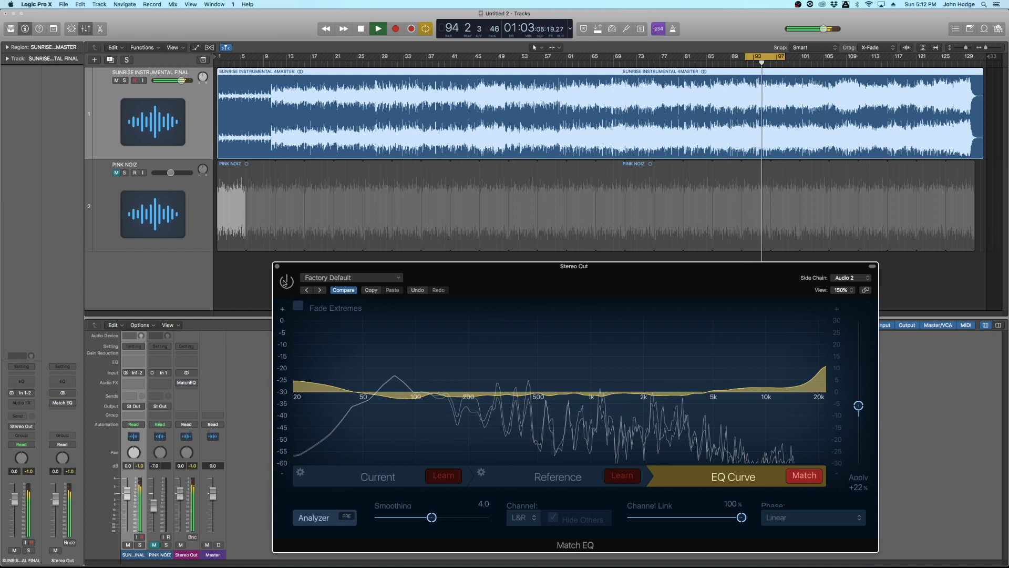
{"action": "left_click", "coordinate": [285, 283]}
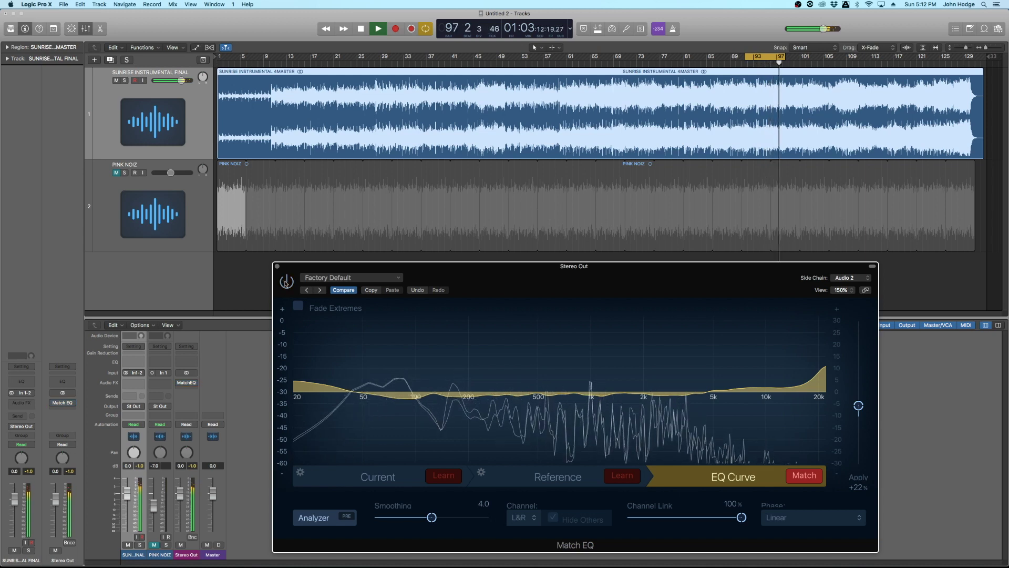
{"action": "key", "text": "space"}
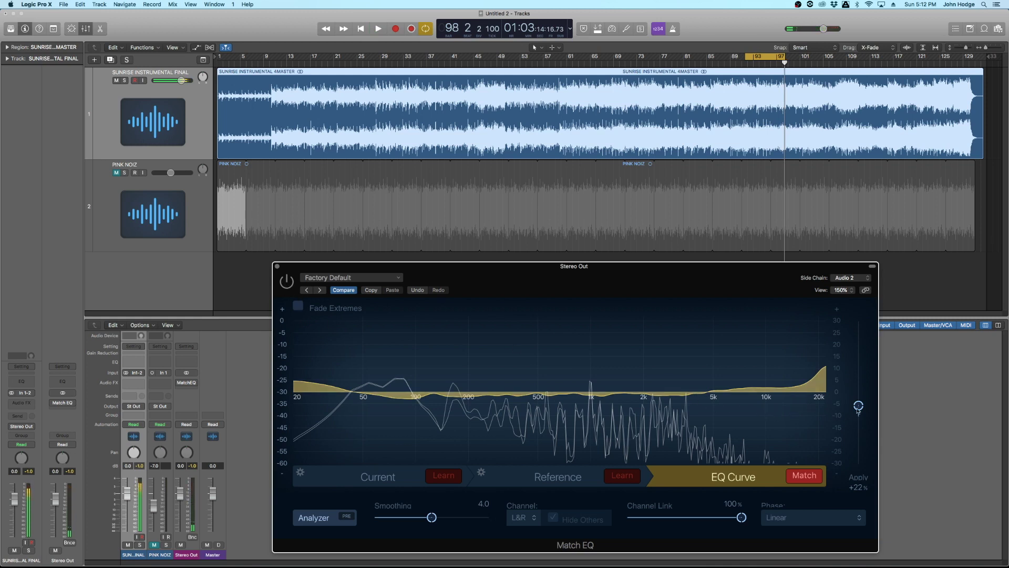
Step: Lower the Match EQ Apply amount to 10%, settle on 15% during playback, and compare the track with the plug-in bypassed and active
{"action": "left_click_drag", "start_coordinate": [858, 407], "coordinate": [858, 411]}
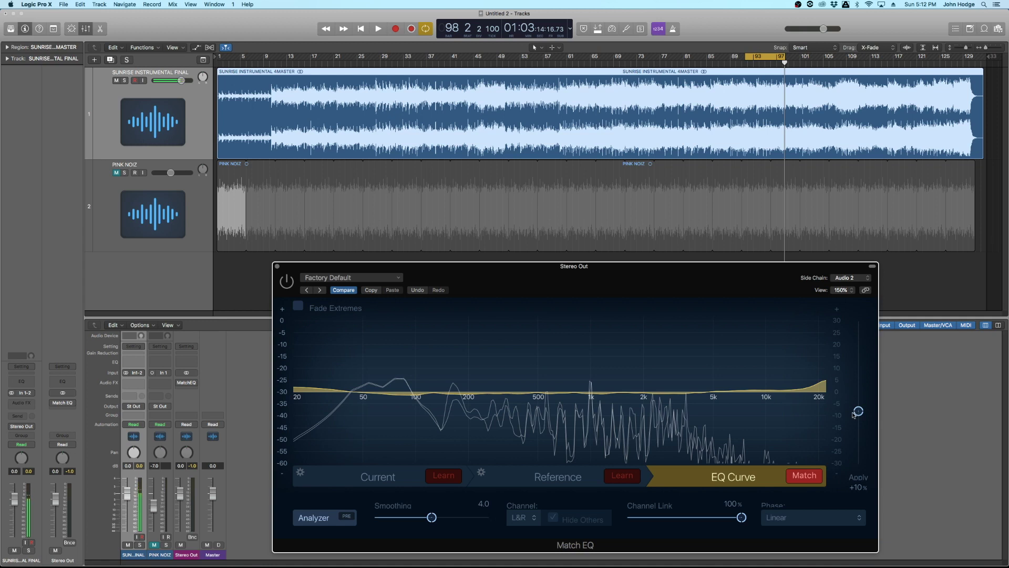
{"action": "key", "text": "space"}
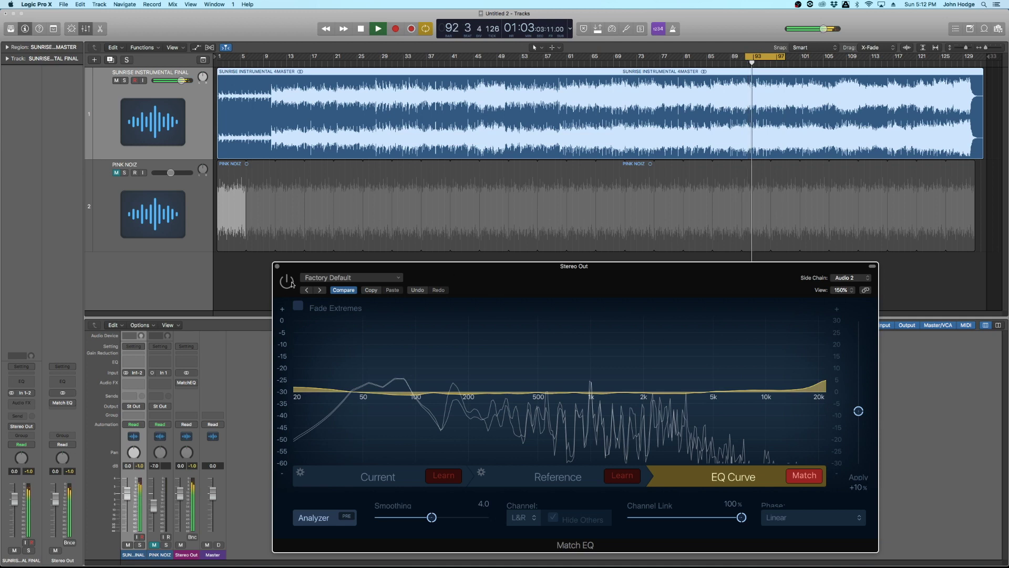
{"action": "scroll", "coordinate": [859, 410], "scroll_direction": "up", "scroll_amount": 5}
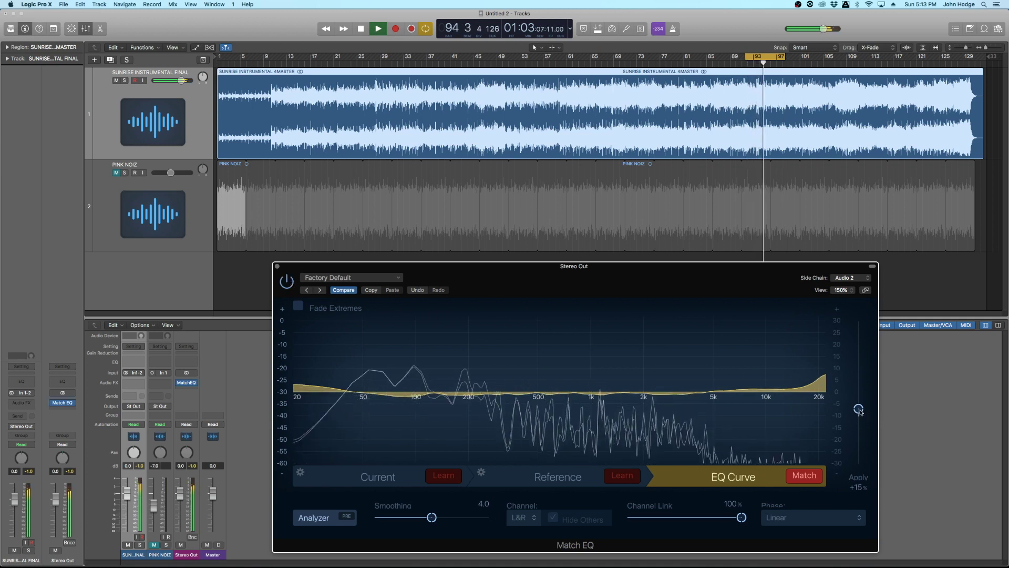
{"action": "left_click", "coordinate": [287, 281]}
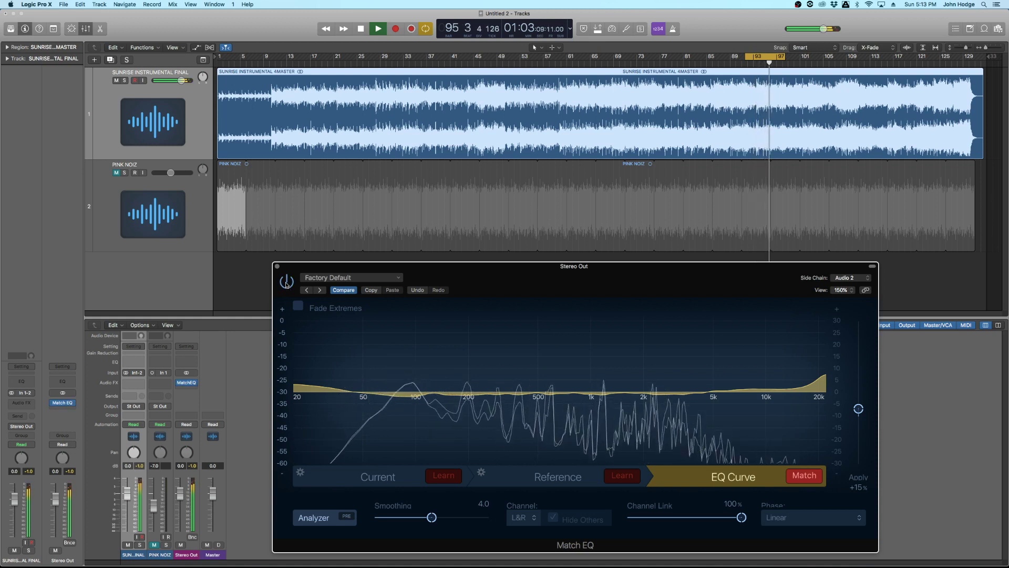
{"action": "key", "text": "space"}
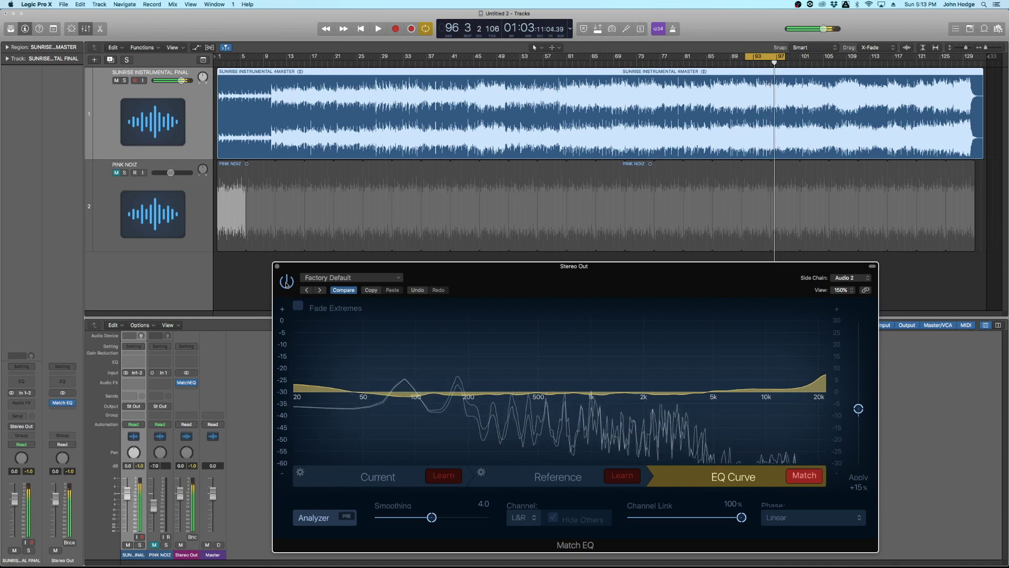